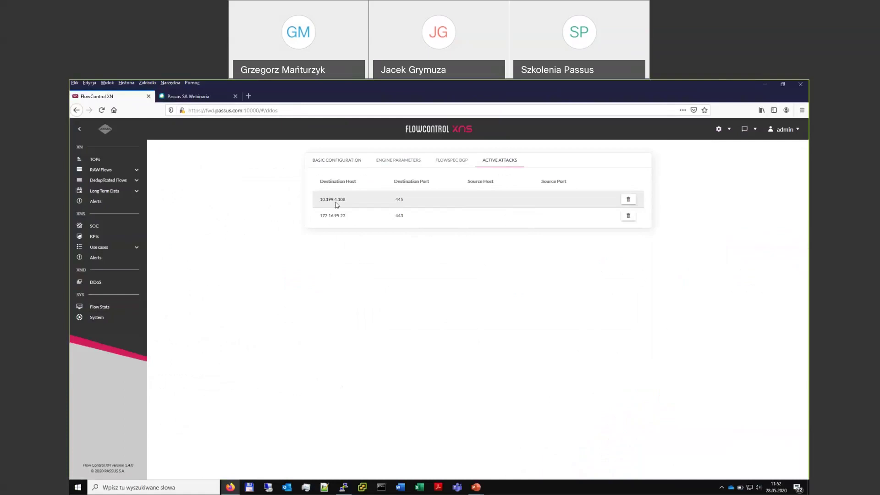
Check the active attacks' destination hosts, and run "show route table inetflow.0 detail" on the router in the PuTTY session.
{"action": "left_click_drag", "start_coordinate": [347, 201], "coordinate": [320, 217]}
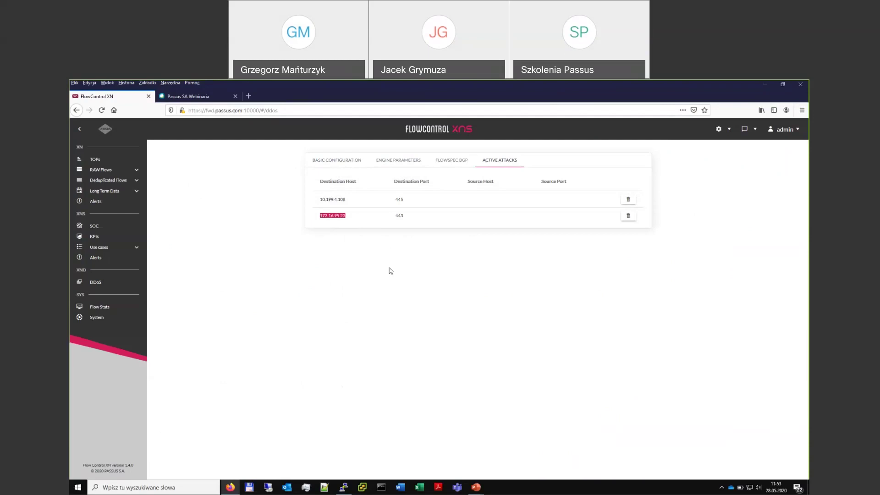
{"action": "left_click", "coordinate": [286, 401]}
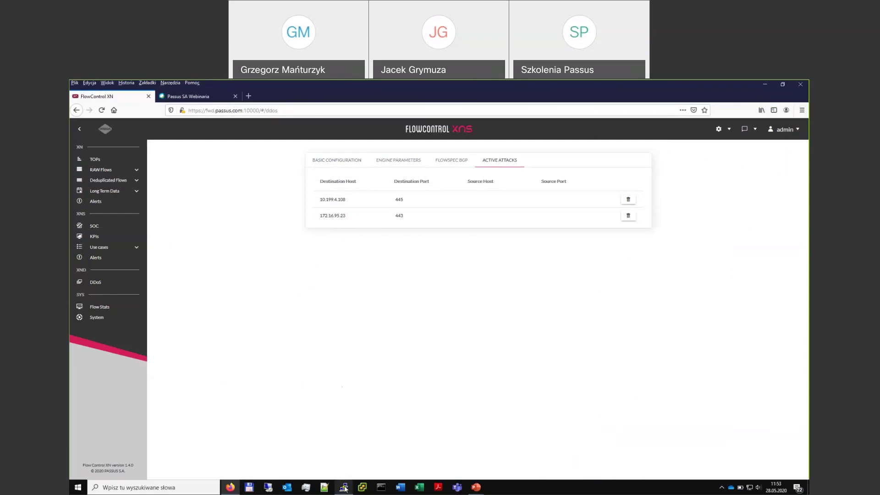
{"action": "mouse_move", "coordinate": [345, 488]}
{"action": "left_click", "coordinate": [343, 447]}
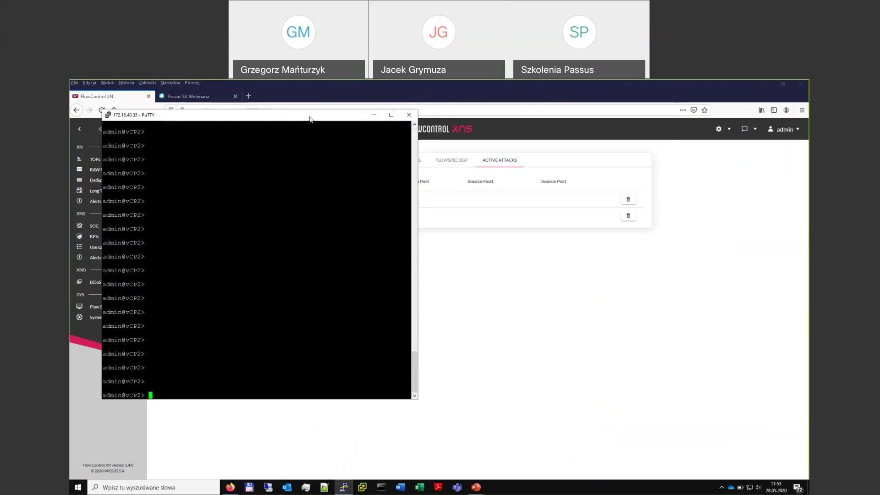
{"action": "right_click", "coordinate": [257, 236]}
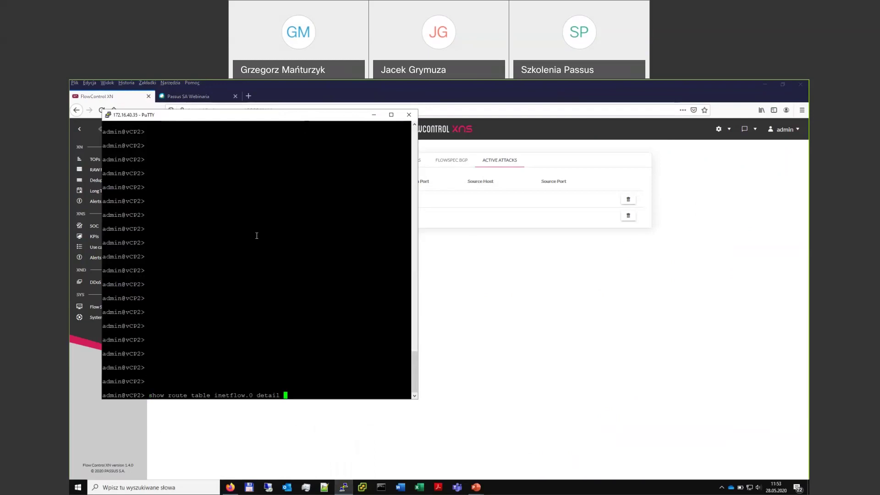
{"action": "key", "text": "Return"}
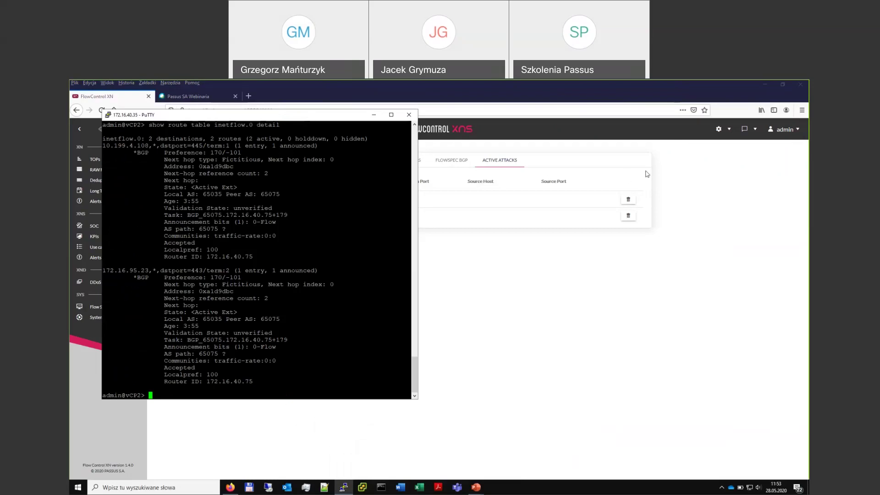
Place the terminal beside the active attacks list and examine both routes' destination addresses and ports, plus the first route's traffic-rate community.
{"action": "left_click_drag", "start_coordinate": [229, 115], "coordinate": [558, 152]}
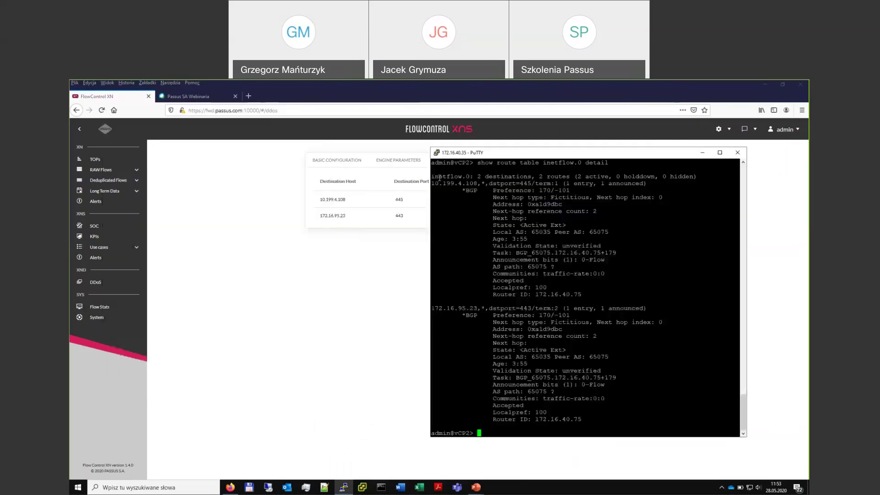
{"action": "left_click_drag", "start_coordinate": [432, 183], "coordinate": [478, 184]}
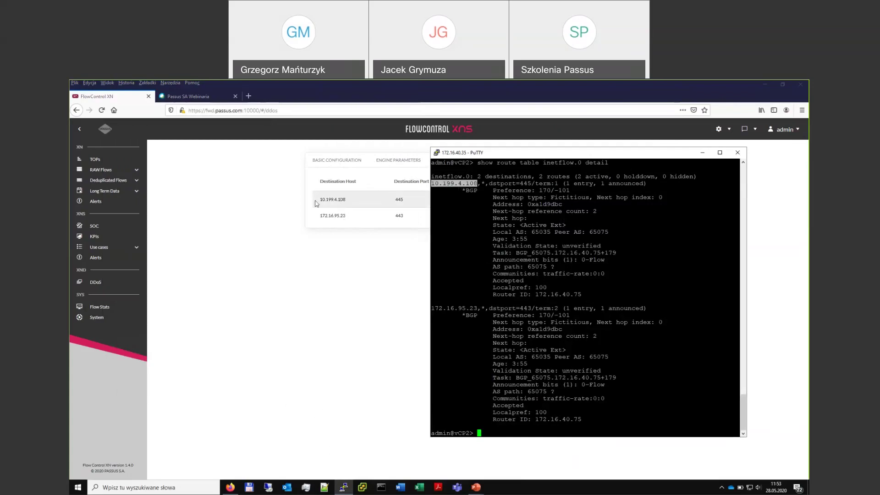
{"action": "left_click_drag", "start_coordinate": [481, 308], "coordinate": [431, 308]}
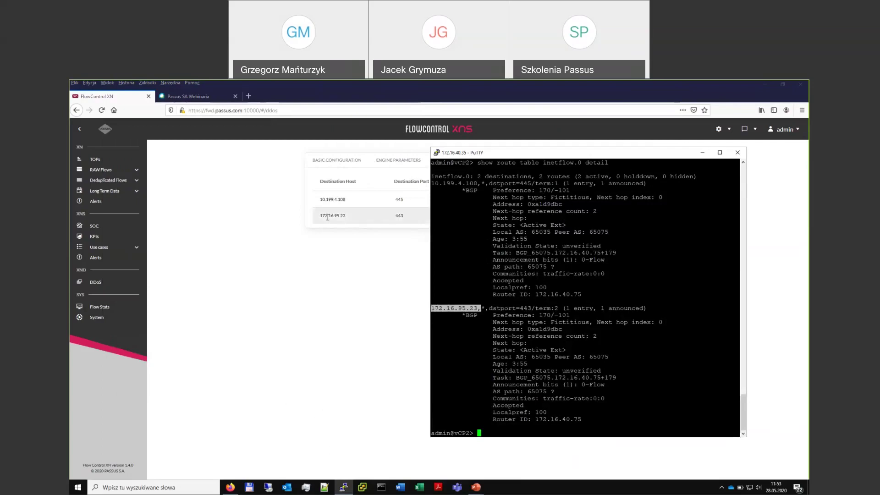
{"action": "left_click_drag", "start_coordinate": [489, 309], "coordinate": [533, 311]}
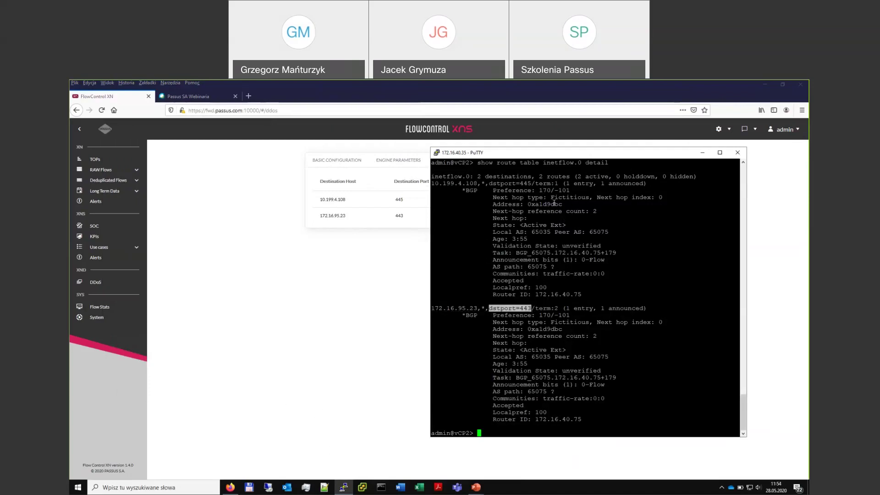
{"action": "left_click_drag", "start_coordinate": [491, 184], "coordinate": [530, 185]}
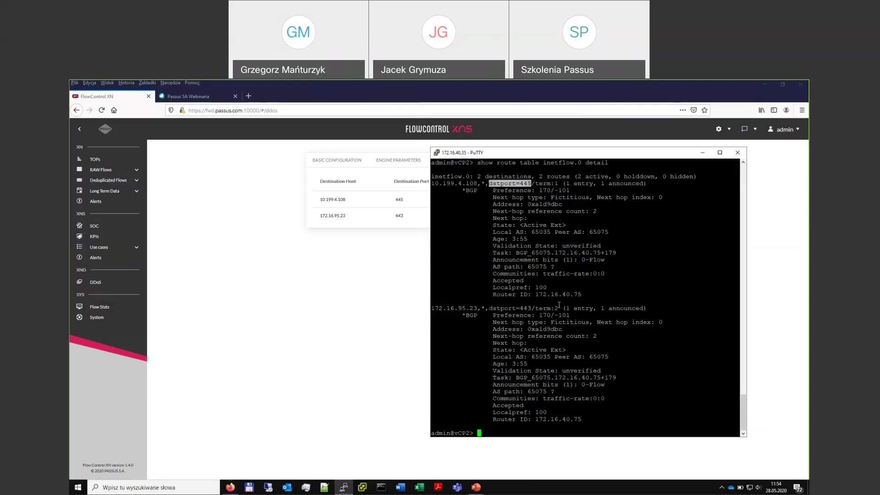
{"action": "left_click_drag", "start_coordinate": [493, 273], "coordinate": [602, 270]}
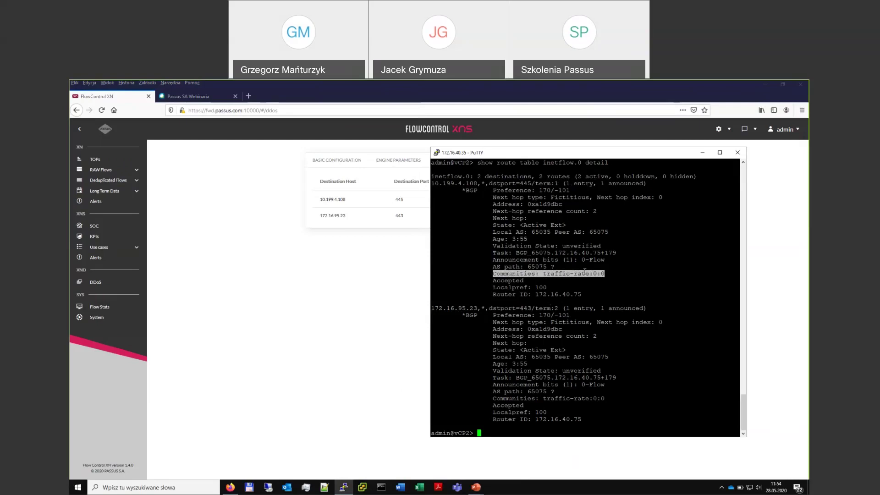
{"action": "left_click_drag", "start_coordinate": [602, 275], "coordinate": [604, 276]}
{"action": "left_click", "coordinate": [602, 275]}
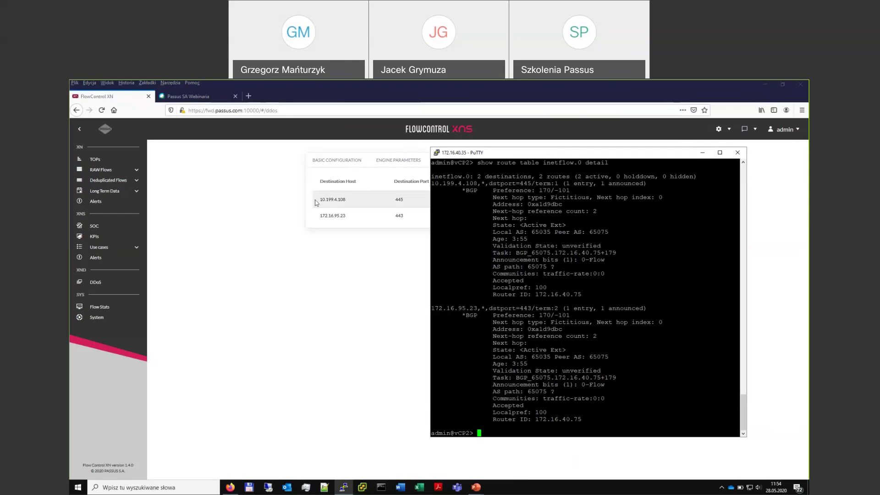
Switch to FlowControl in Firefox and highlight the destination host and port of the 10.199.4.108 attack.
{"action": "left_click_drag", "start_coordinate": [320, 202], "coordinate": [346, 201]}
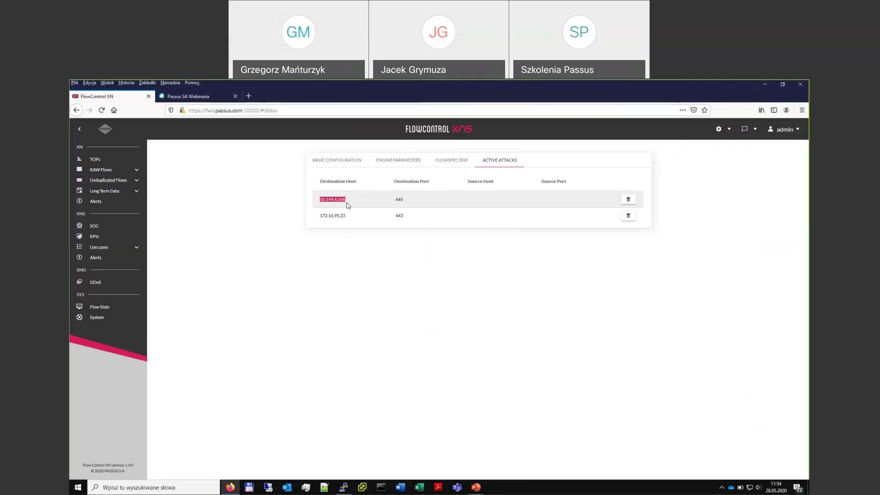
{"action": "left_click_drag", "start_coordinate": [396, 199], "coordinate": [407, 203]}
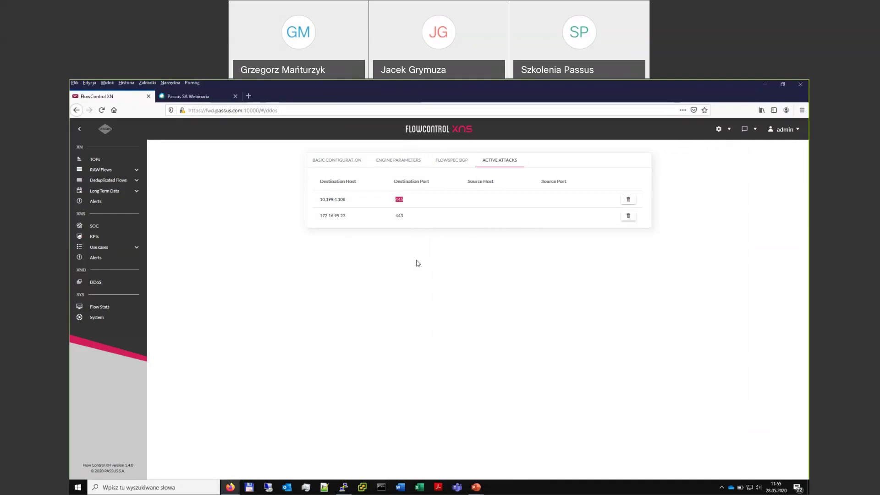
{"action": "left_click_drag", "start_coordinate": [347, 202], "coordinate": [320, 200]}
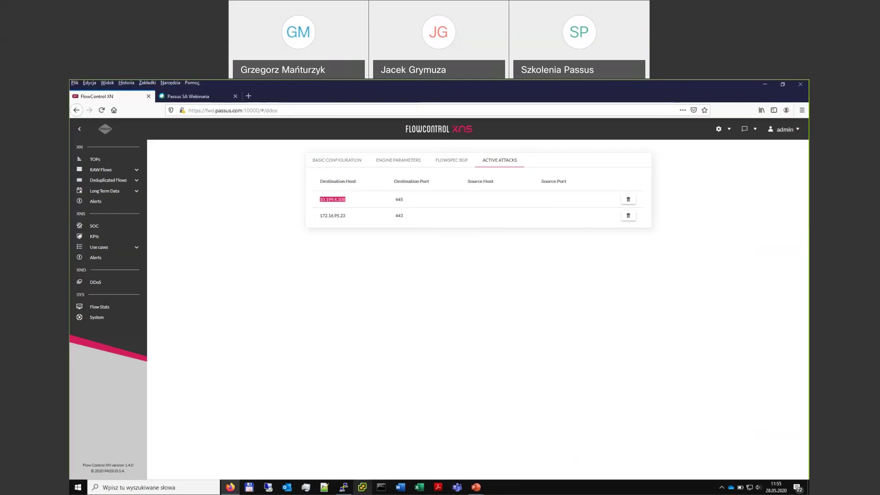
Return to the PuTTY session, add several blank prompt lines and rerun "show route table inetflow.0 detail".
{"action": "left_click", "coordinate": [343, 488]}
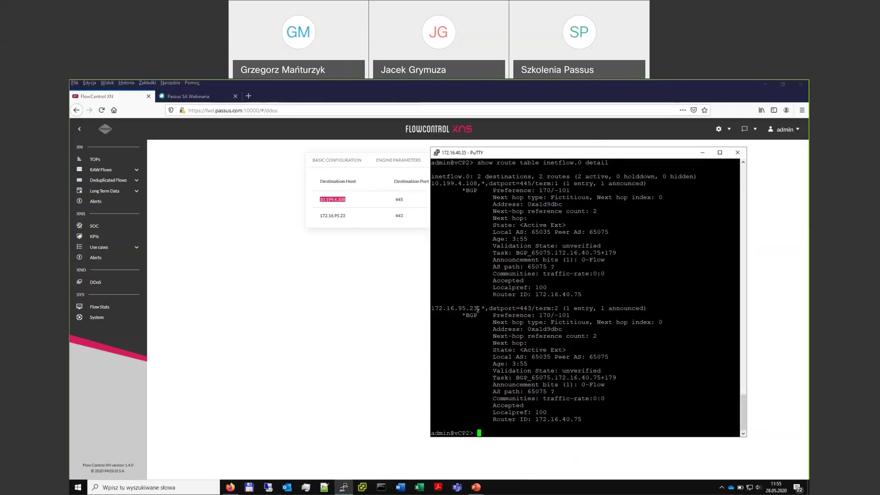
{"action": "key", "text": "Return"}
{"action": "key", "text": "Return"}
{"action": "key", "text": "Return"}
{"action": "key", "text": "Return"}
{"action": "key", "text": "Return"}
{"action": "key", "text": "Return"}
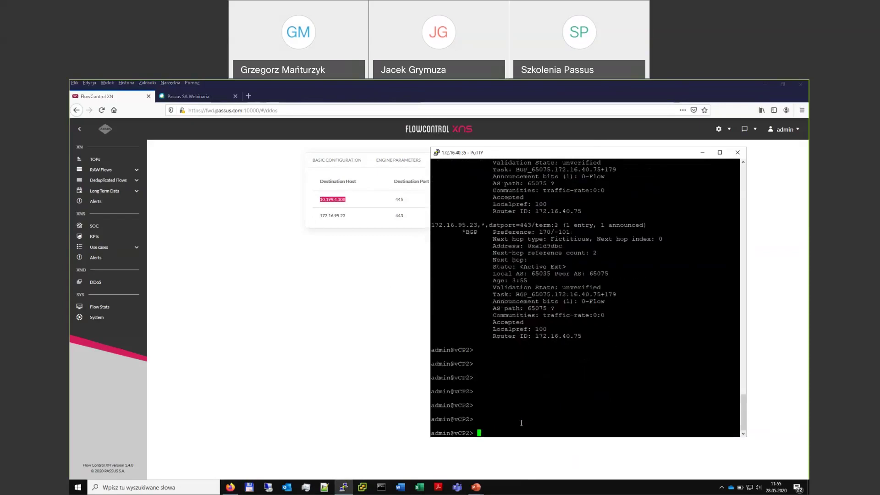
{"action": "key", "text": "Up"}
{"action": "key", "text": "Return"}
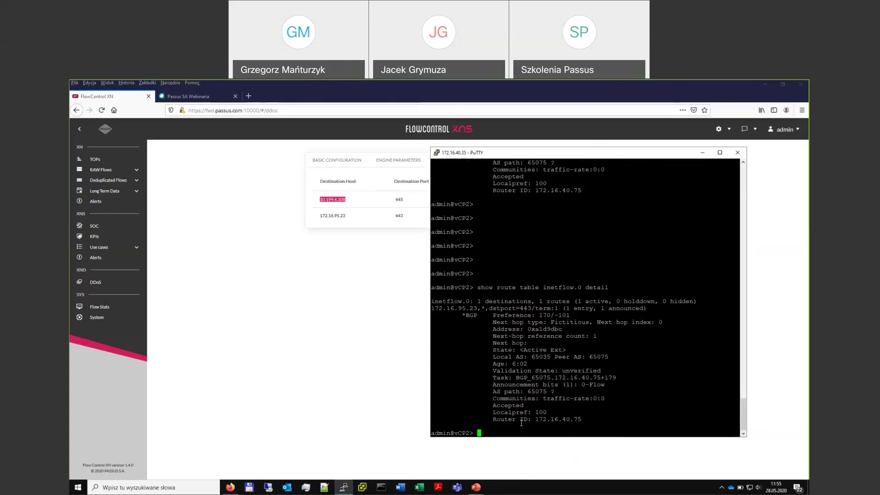
Switch to FlowControl in Firefox, reload the DDoS page and reopen the list of active attacks.
{"action": "left_click", "coordinate": [351, 315]}
{"action": "key", "text": "F5"}
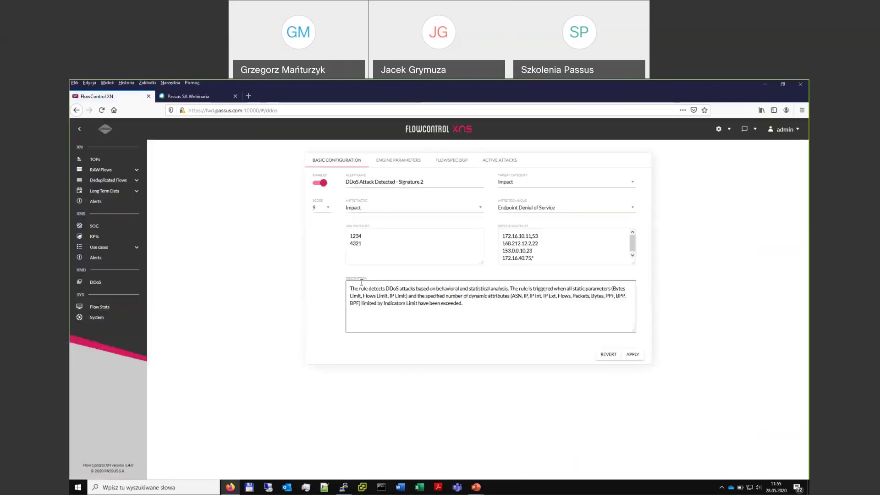
{"action": "left_click", "coordinate": [508, 158]}
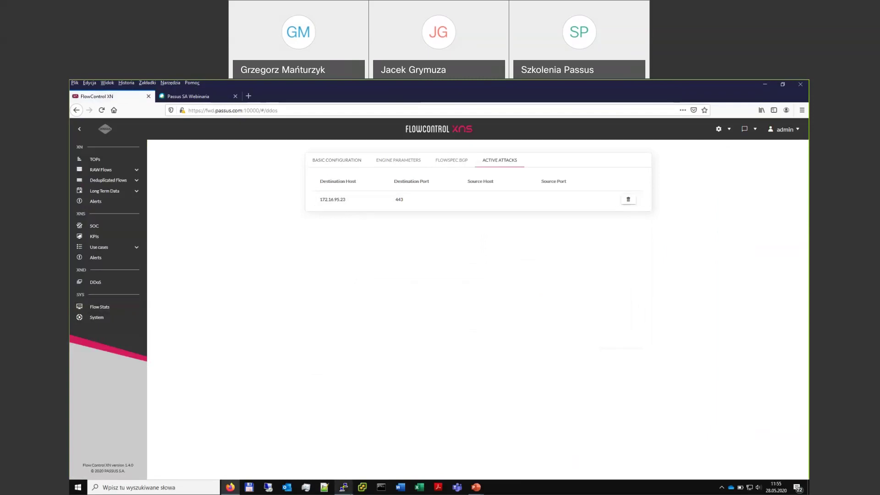
Examine the remaining route's destination address and port in PuTTY, and switch to the BGP FlowSpec slide show in PowerPoint.
{"action": "left_click", "coordinate": [346, 488]}
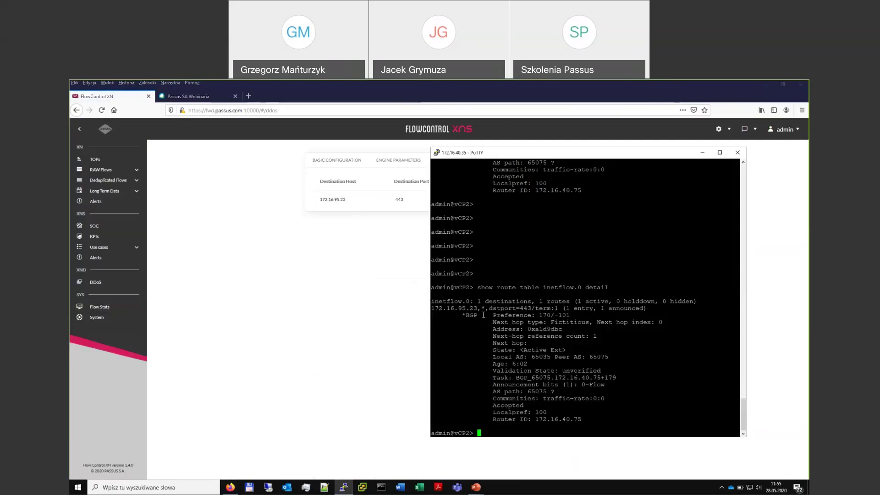
{"action": "left_click_drag", "start_coordinate": [480, 308], "coordinate": [438, 309]}
{"action": "left_click", "coordinate": [467, 313]}
{"action": "left_click_drag", "start_coordinate": [481, 308], "coordinate": [431, 309]}
{"action": "left_click_drag", "start_coordinate": [521, 308], "coordinate": [532, 315]}
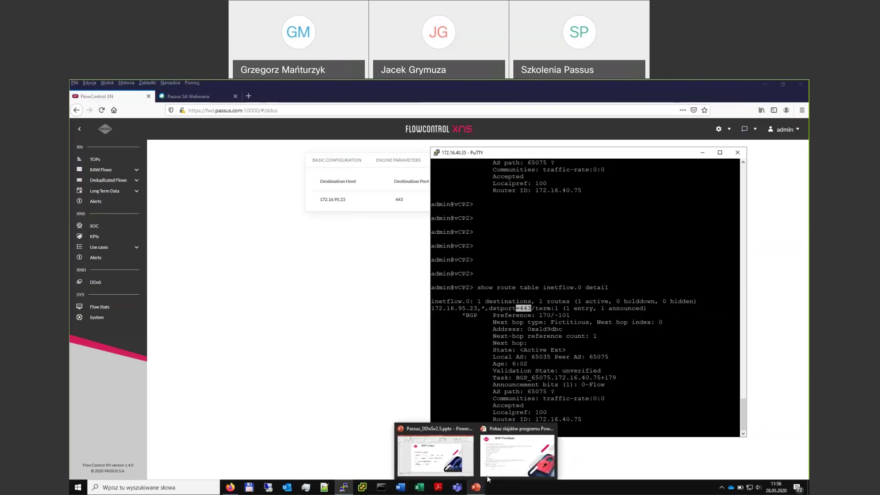
{"action": "left_click", "coordinate": [488, 476]}
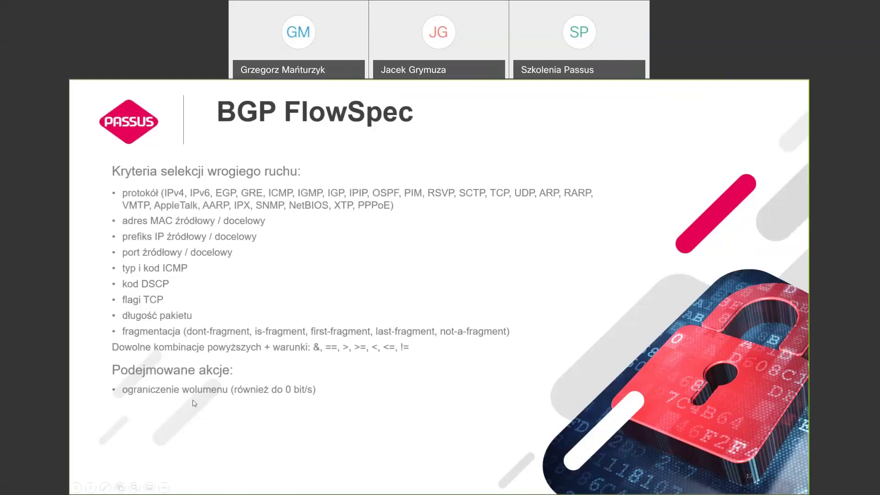